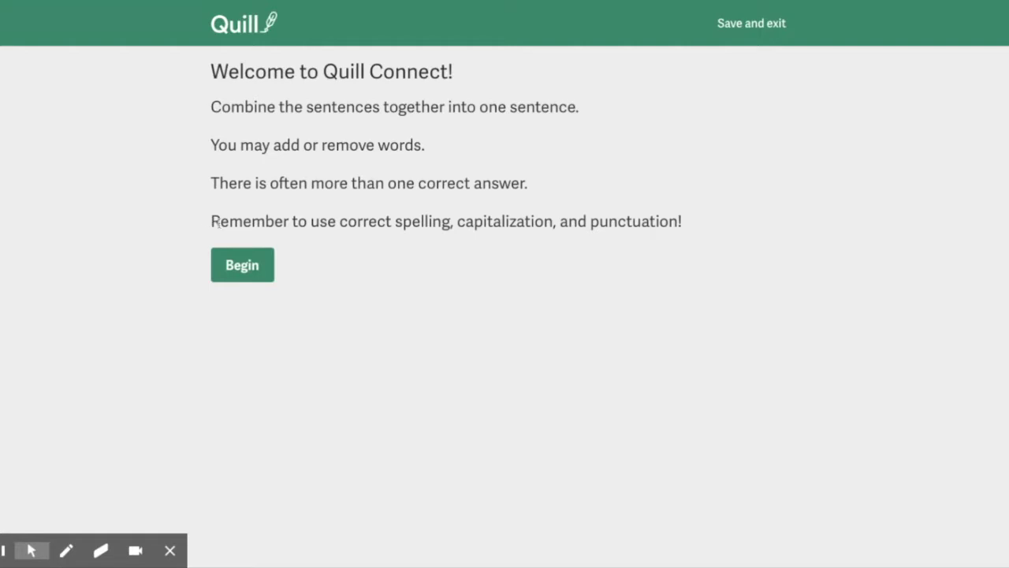
# - Begin the activity, read through the examples on combining actions, people and things, and start the lesson
pyautogui.click(240, 266)
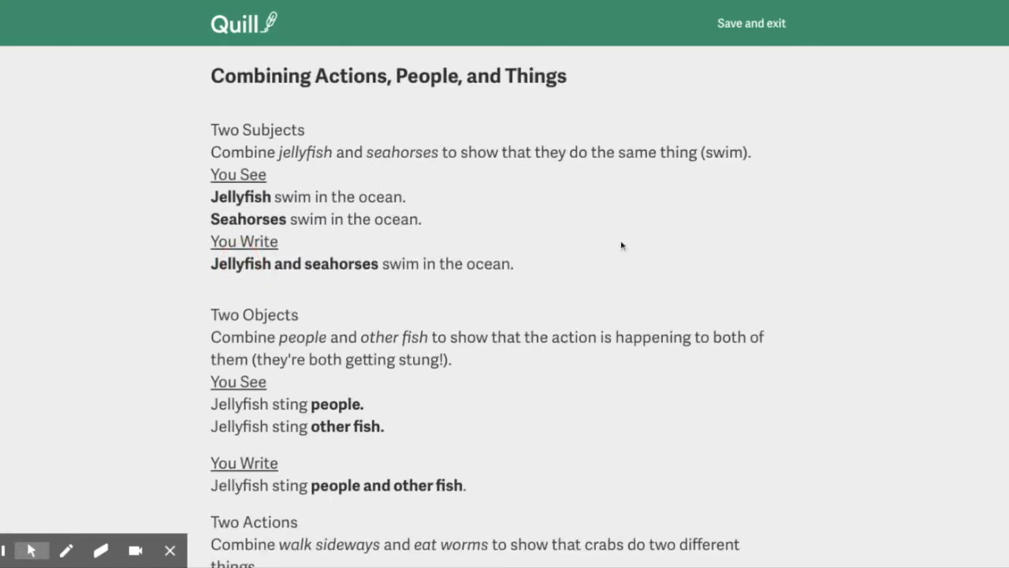
pyautogui.scroll(-1, 683, 180)
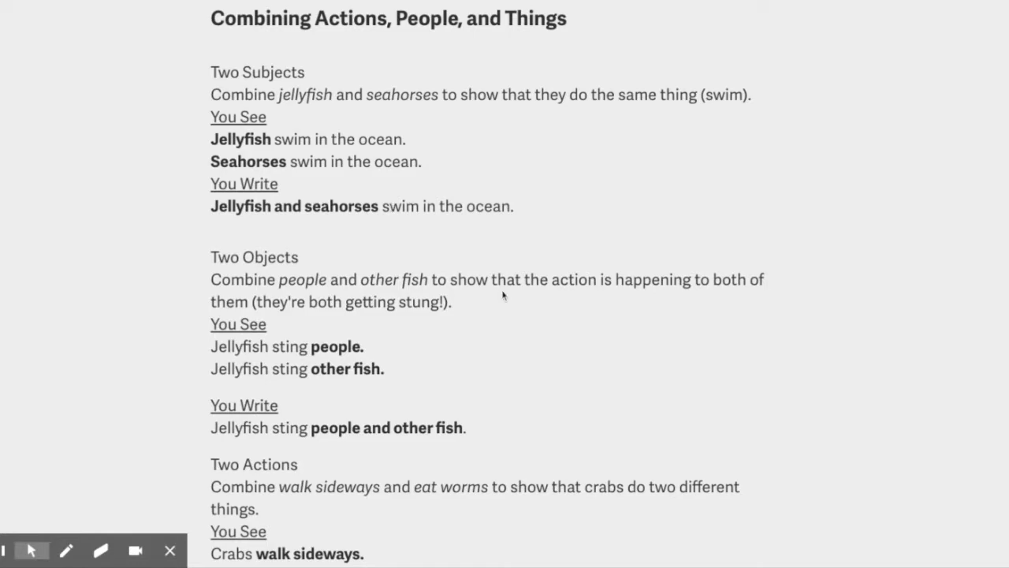
pyautogui.scroll(-1, 503, 296)
pyautogui.scroll(-2, 503, 296)
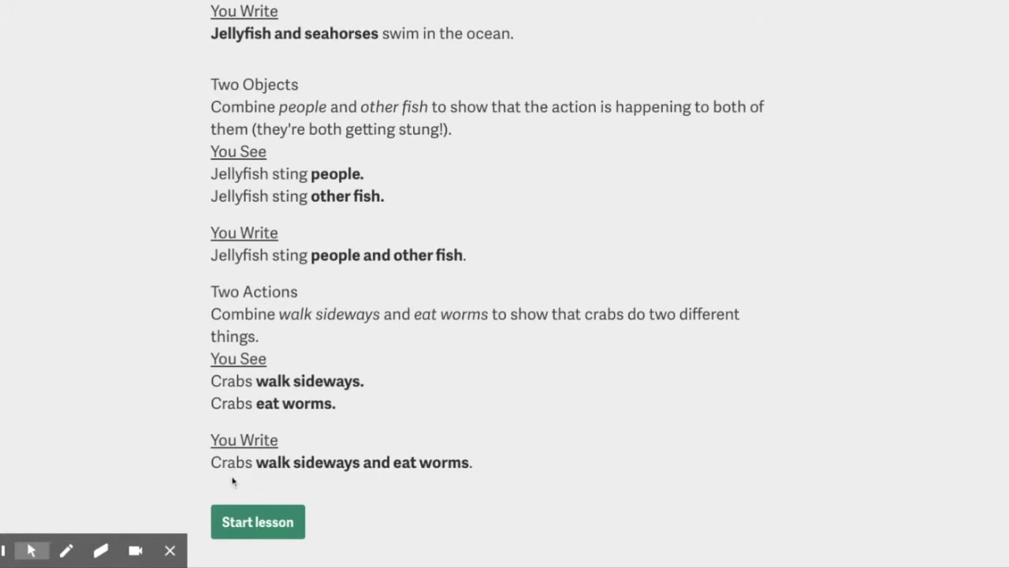
pyautogui.click(259, 522)
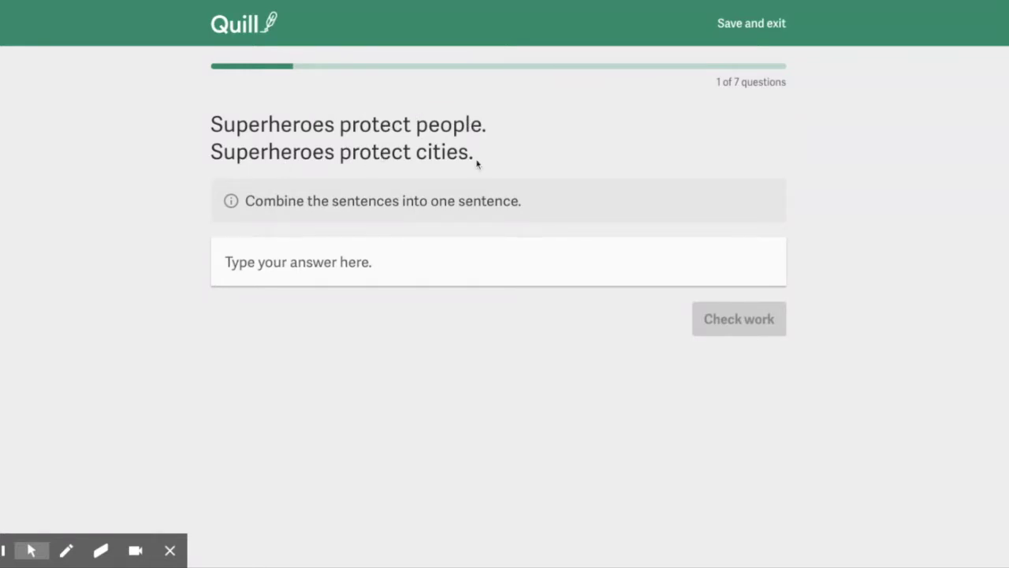
# - Enter "Superheroes protect people and cities." as the combined sentence for question 1
pyautogui.click(390, 265)
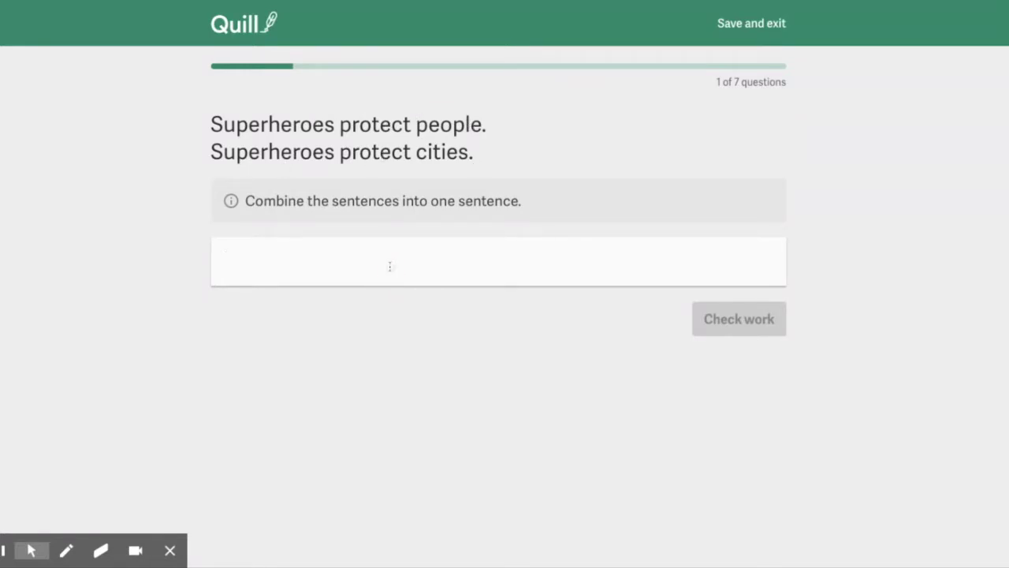
pyautogui.write('Superheroes')
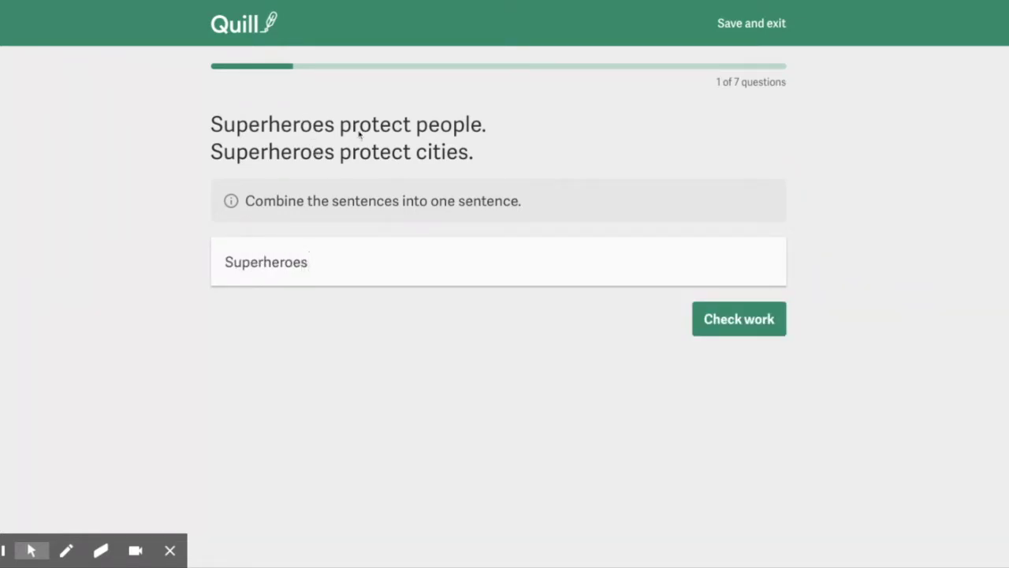
pyautogui.write(' protect people AND')
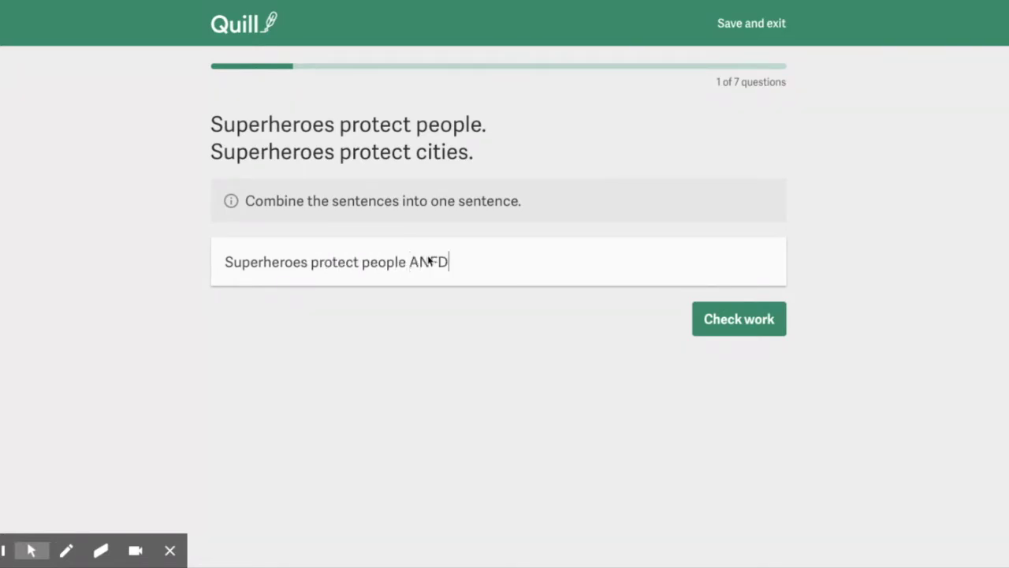
pyautogui.write(' cities.')
pyautogui.click(444, 264)
pyautogui.press('BackSpace')
pyautogui.press('BackSpace')
pyautogui.press('BackSpace')
pyautogui.press('BackSpace')
pyautogui.write('and')
pyautogui.click(522, 265)
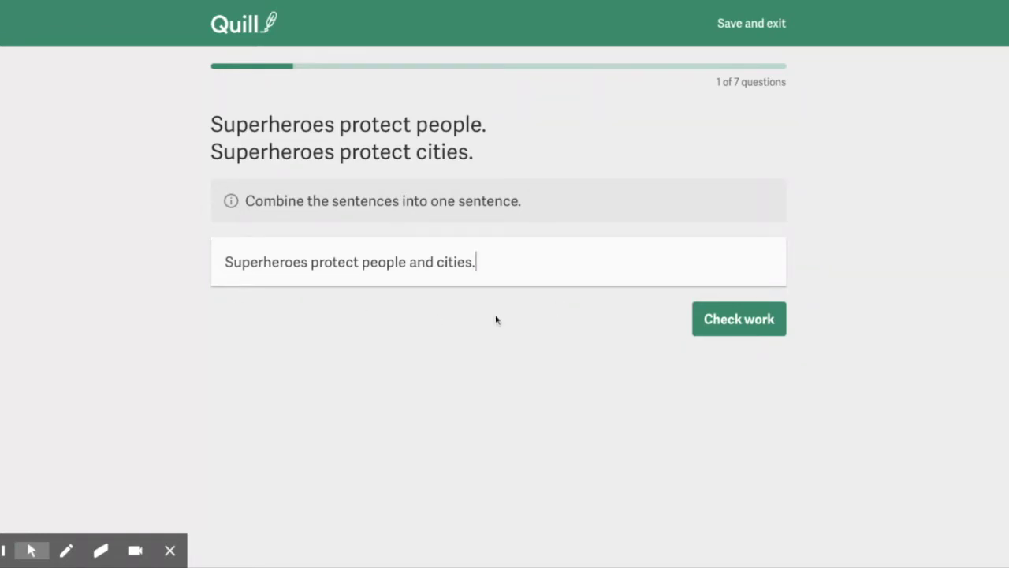
# - Check the superheroes answer and advance past the popular strong answers to question 2
pyautogui.click(760, 332)
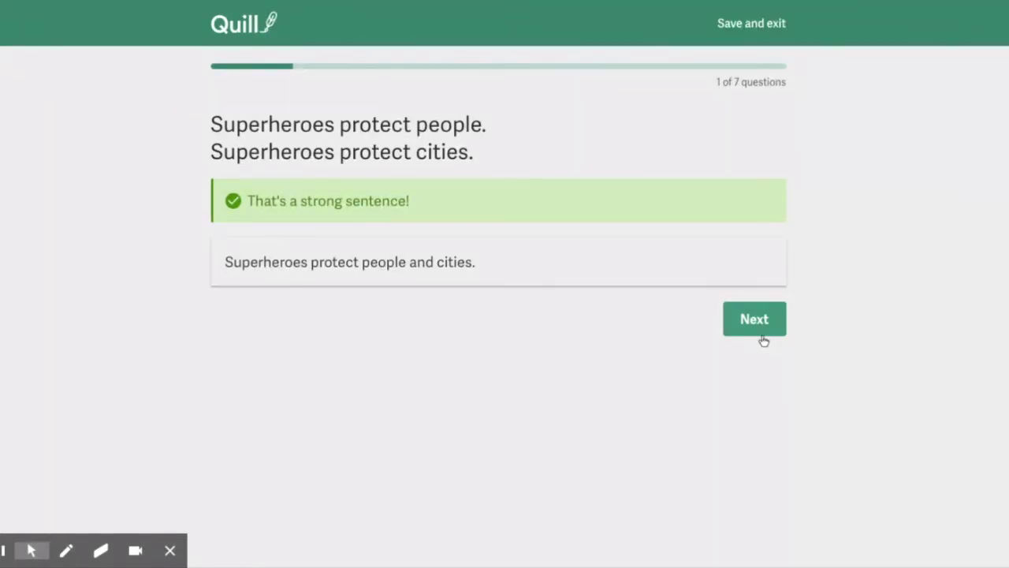
pyautogui.click(755, 319)
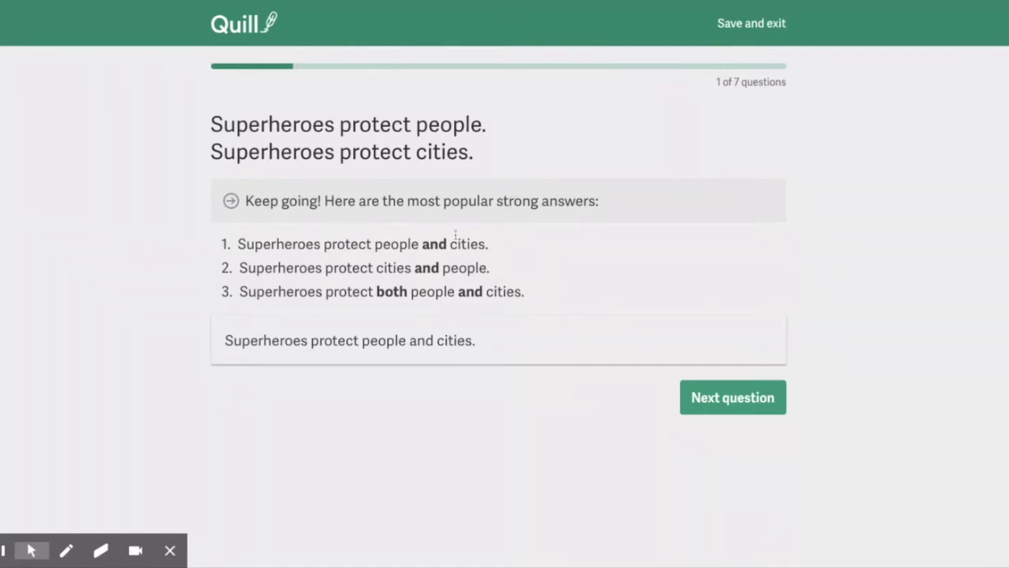
pyautogui.click(713, 403)
# - Submit "Spiderman can climb buildings and spiderman can make spidder webs" without a final period as the answer to question 2
pyautogui.click(361, 251)
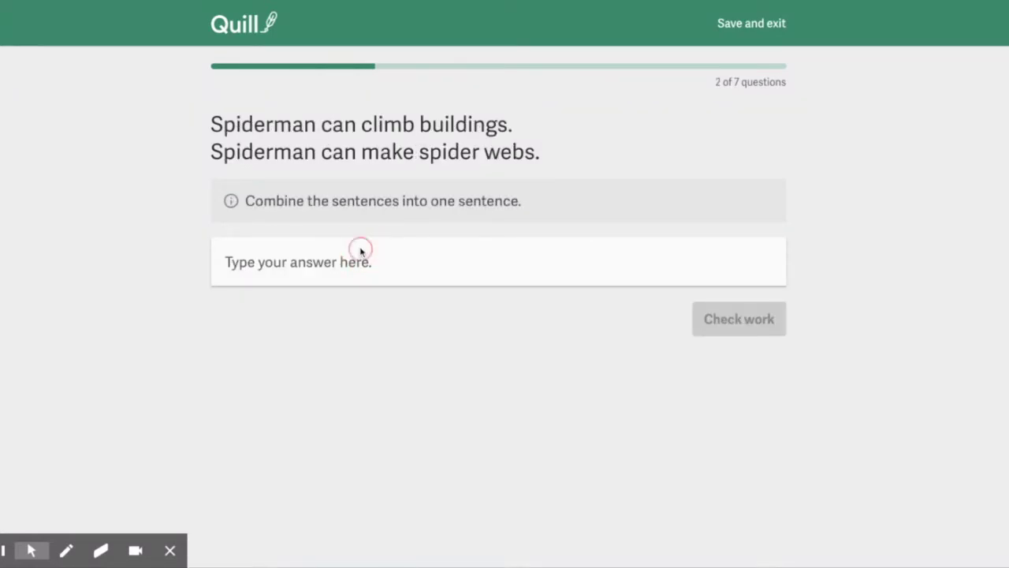
pyautogui.click(390, 253)
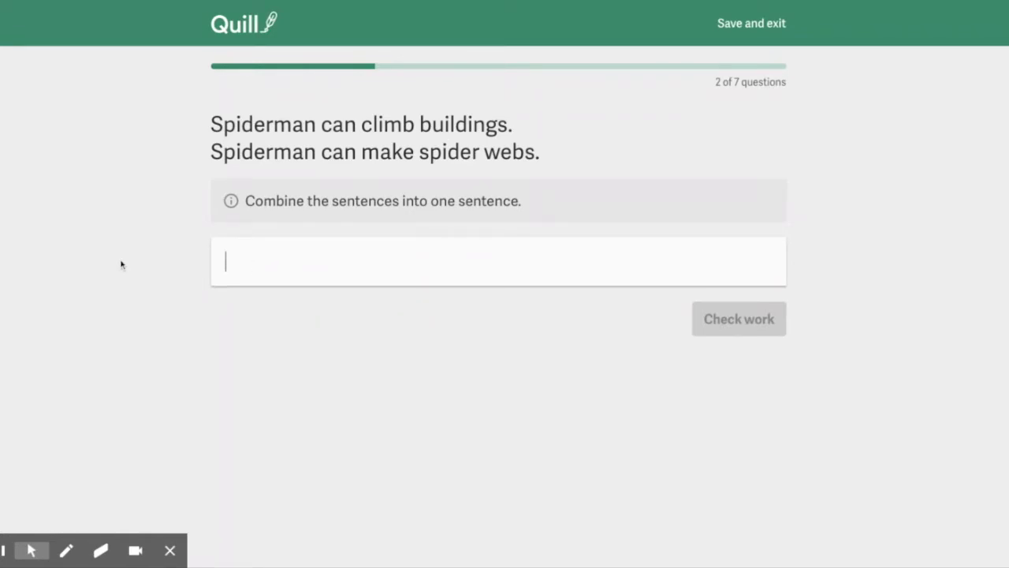
pyautogui.write('Spida')
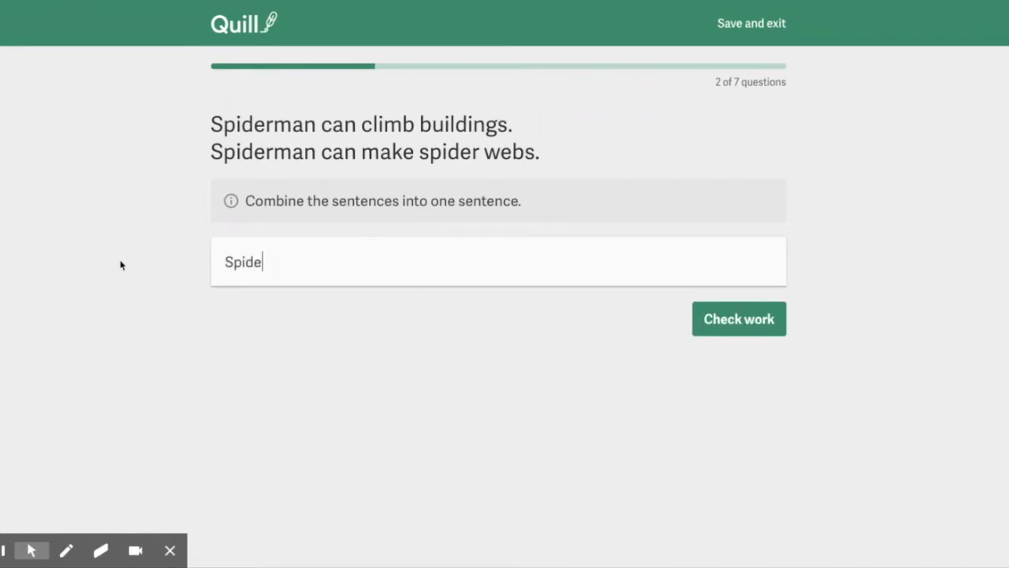
pyautogui.write('rman can climb buil')
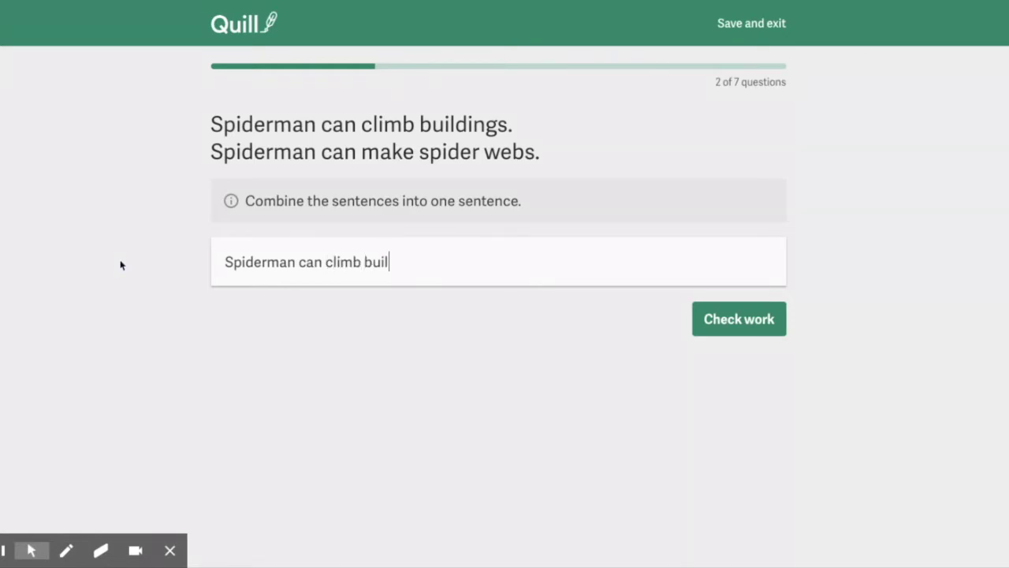
pyautogui.write('dings and spide')
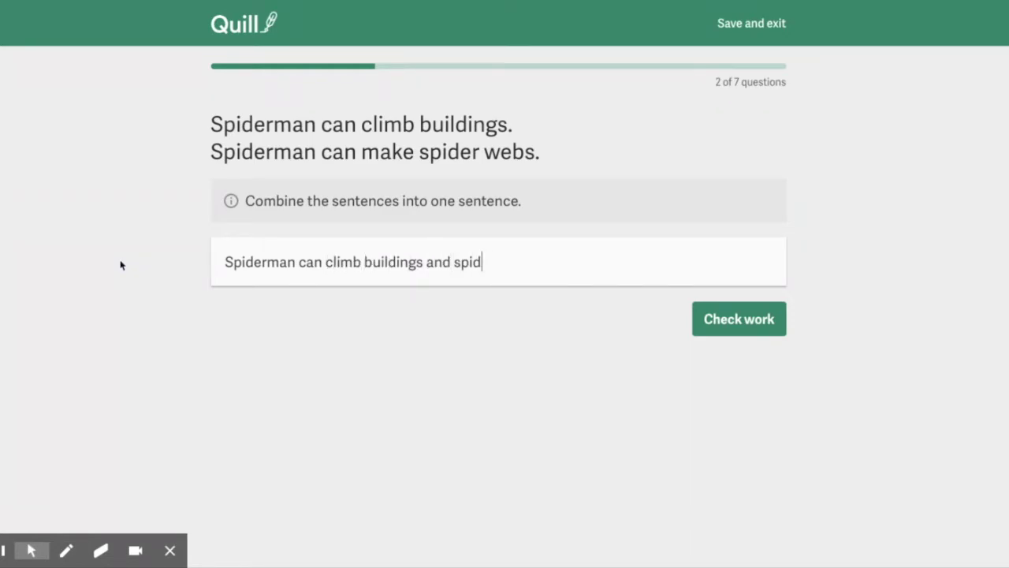
pyautogui.press('BackSpace')
pyautogui.press('BackSpace')
pyautogui.press('BackSpace')
pyautogui.write('iderman can make spi')
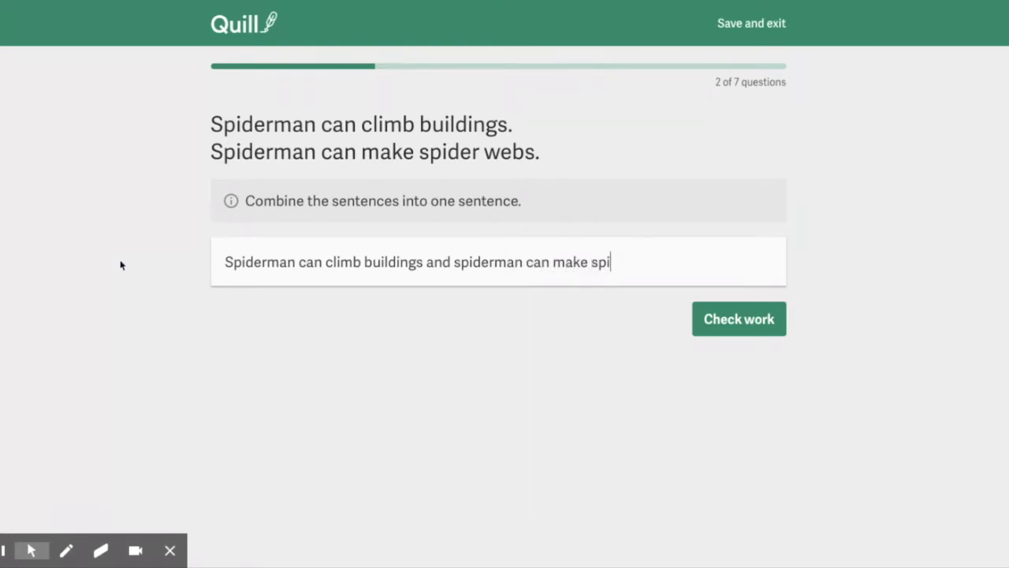
pyautogui.write('dder webs.')
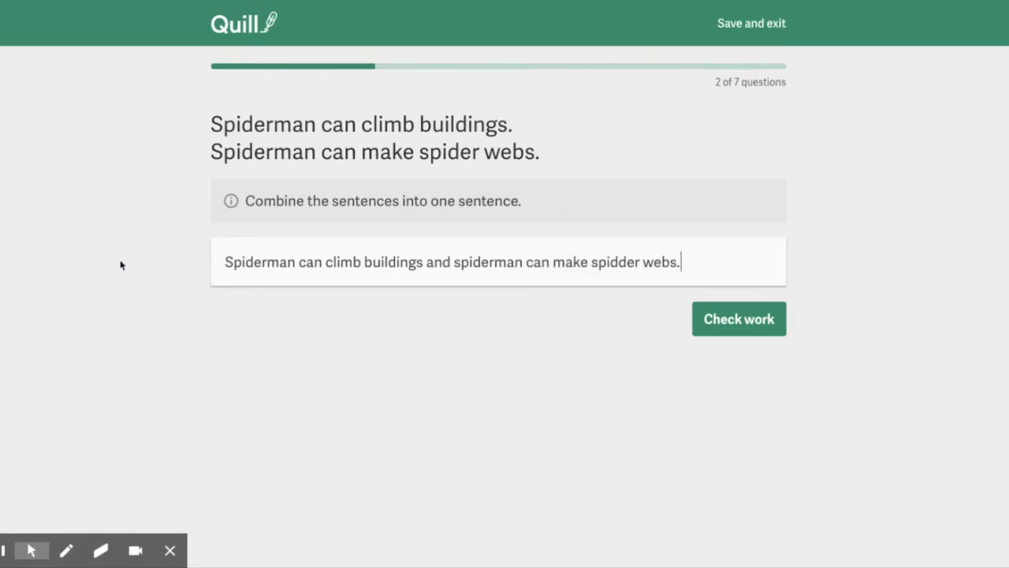
pyautogui.press('BackSpace')
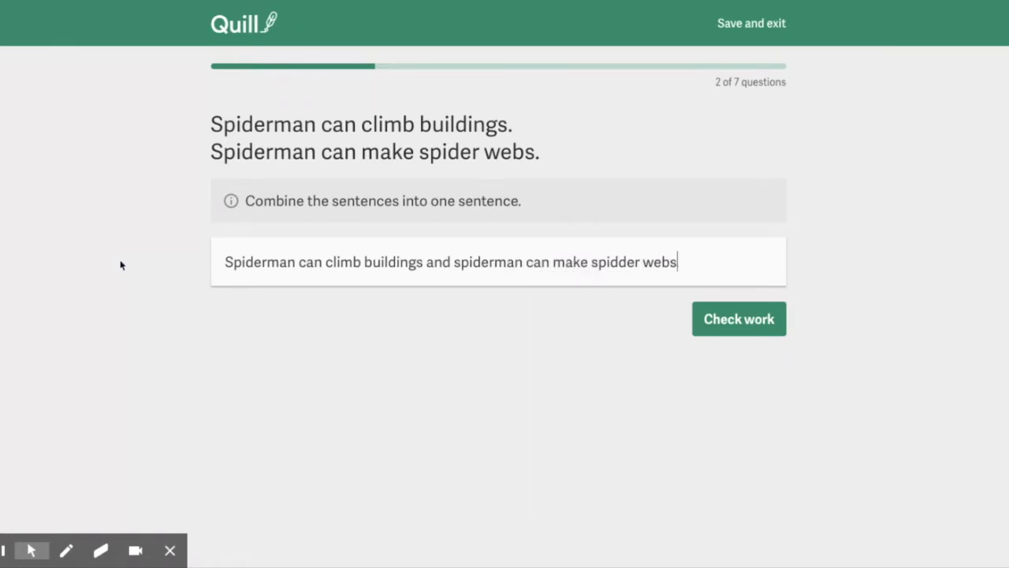
pyautogui.click(743, 319)
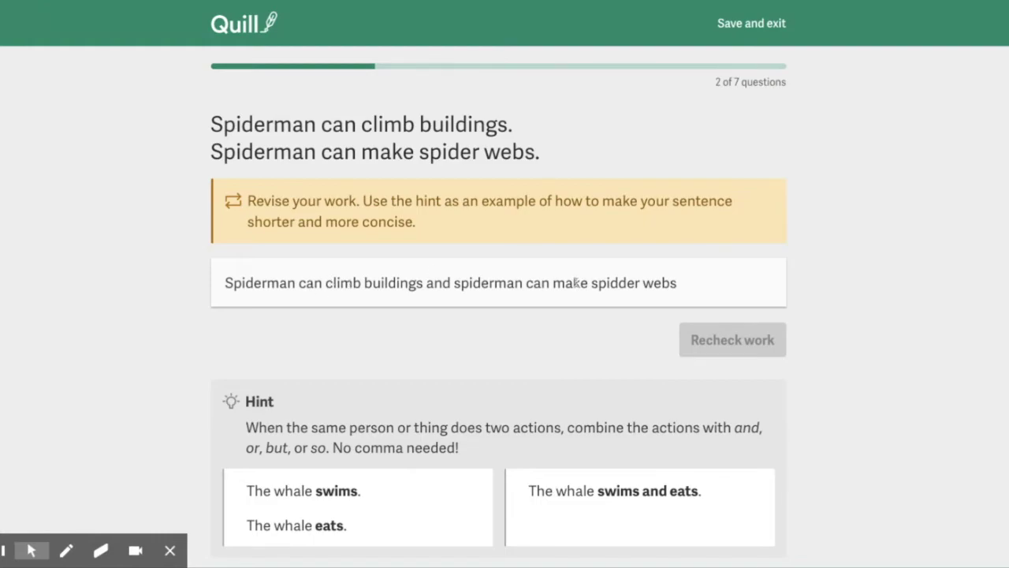
# - Remove the repeated "spiderman can" after "and" in the answer and recheck the work
pyautogui.click(455, 283)
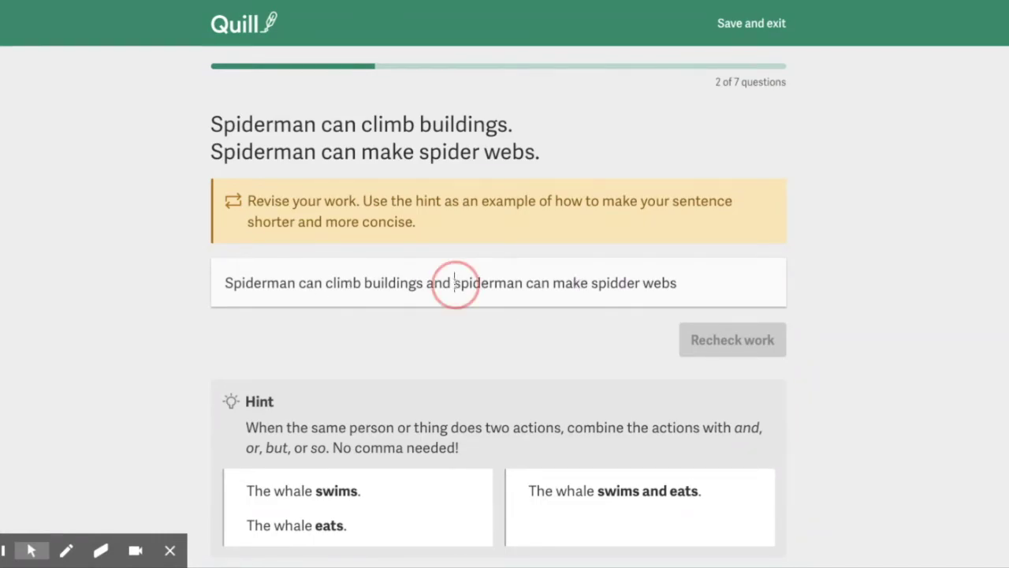
pyautogui.moveTo(455, 282); pyautogui.dragTo(558, 284)
pyautogui.press('BackSpace')
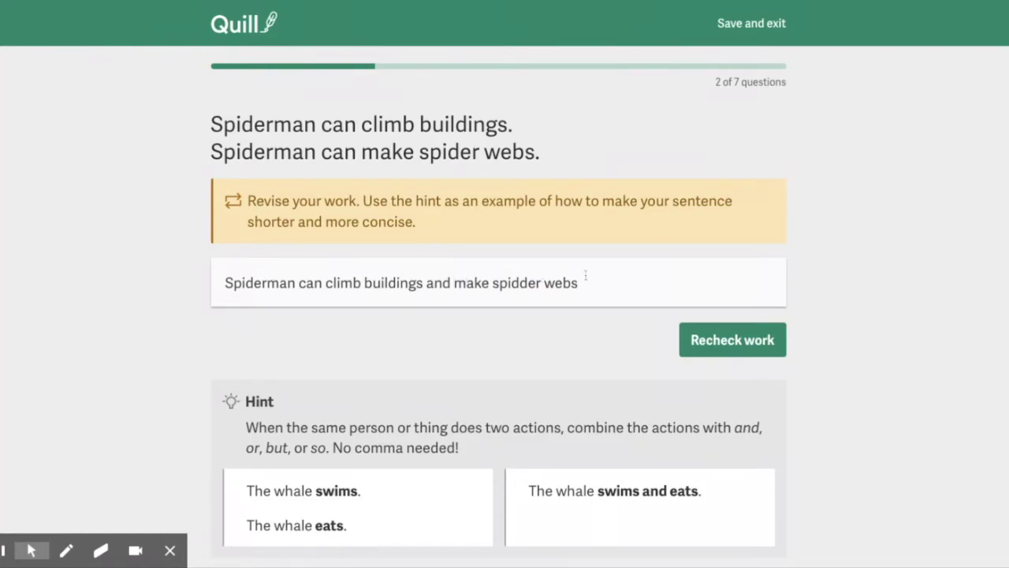
pyautogui.click(725, 338)
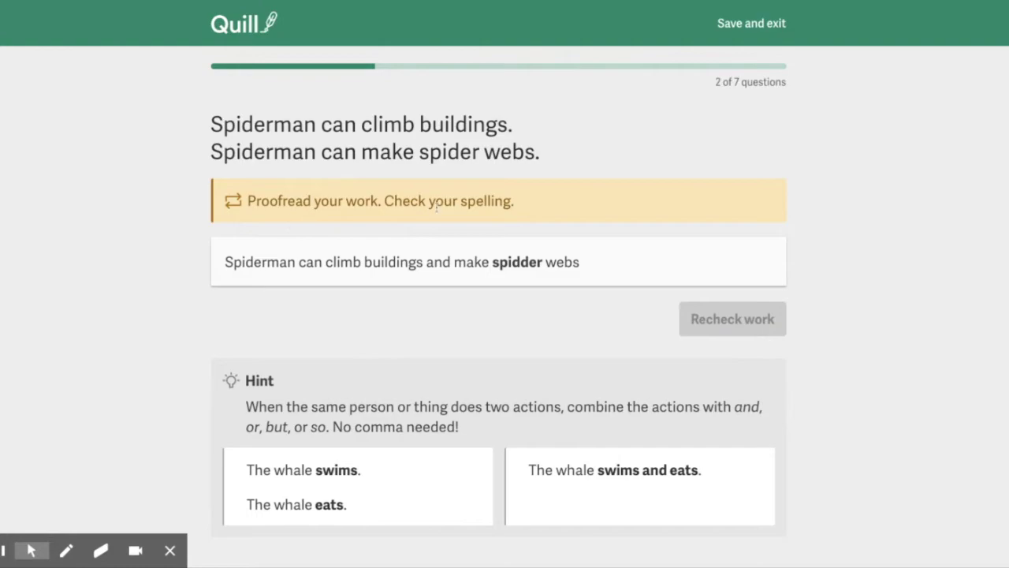
# - Correct "spidder" to "spider" and add the final period, rechecking the answer after each fix
pyautogui.click(528, 262)
pyautogui.press('BackSpace')
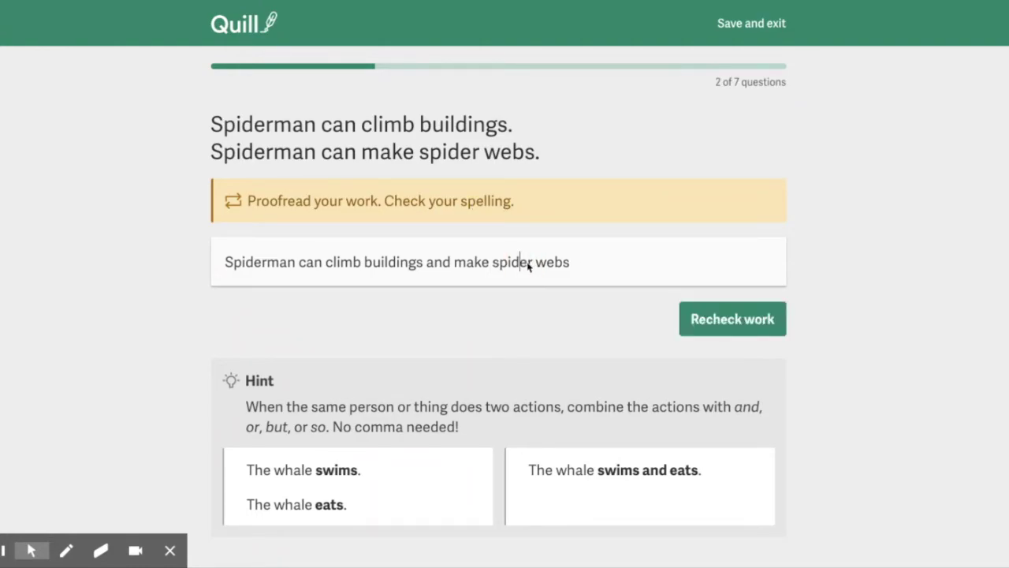
pyautogui.click(731, 318)
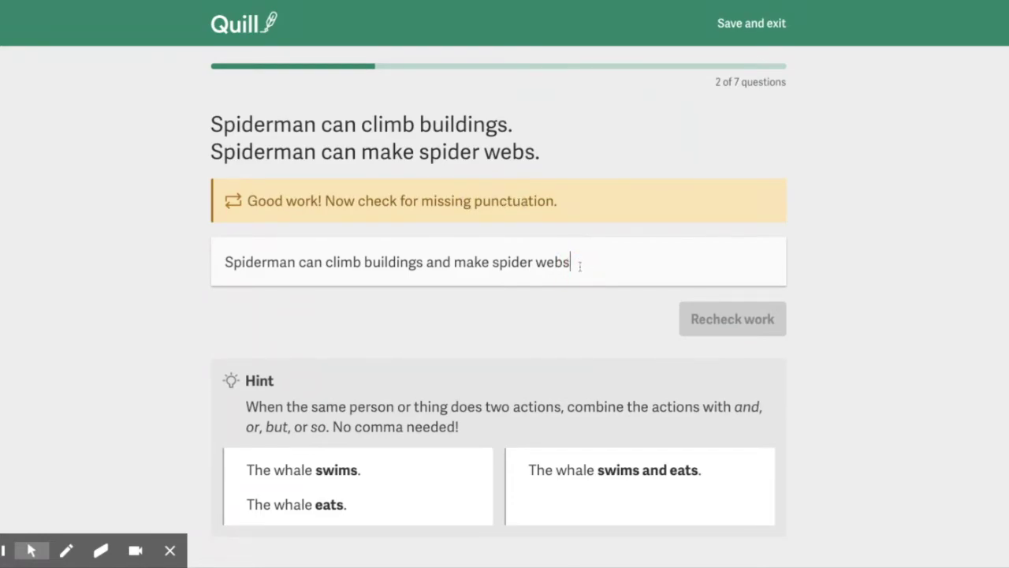
pyautogui.write('.')
pyautogui.click(750, 321)
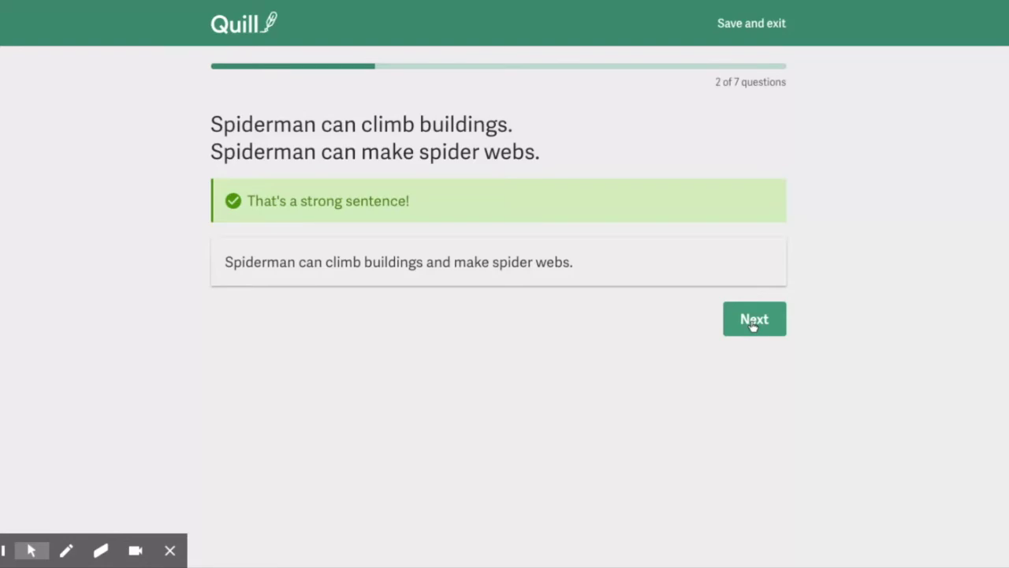
# - Advance to question 3 and start entering the combined sentence about Captain America
pyautogui.click(753, 319)
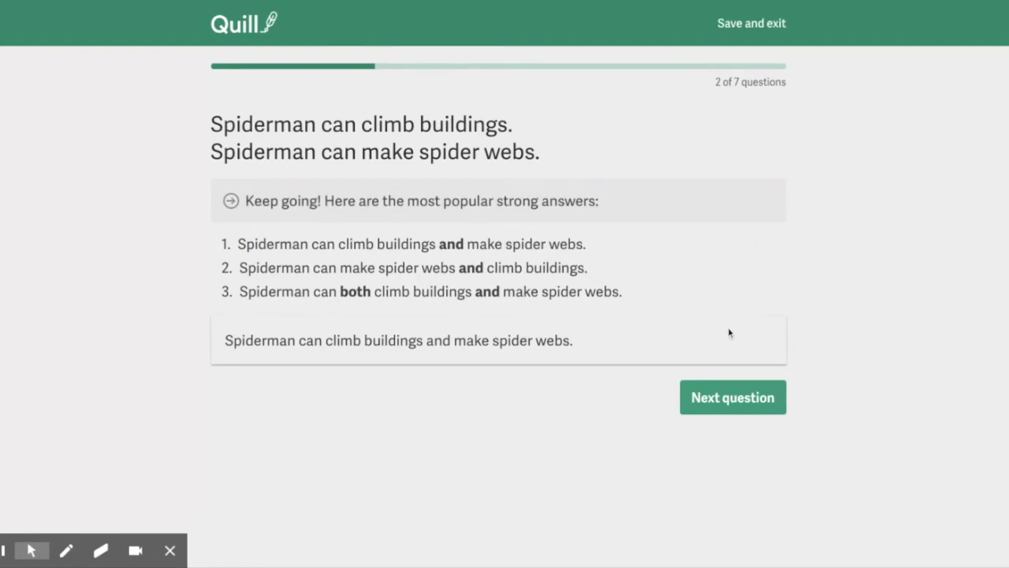
pyautogui.click(733, 402)
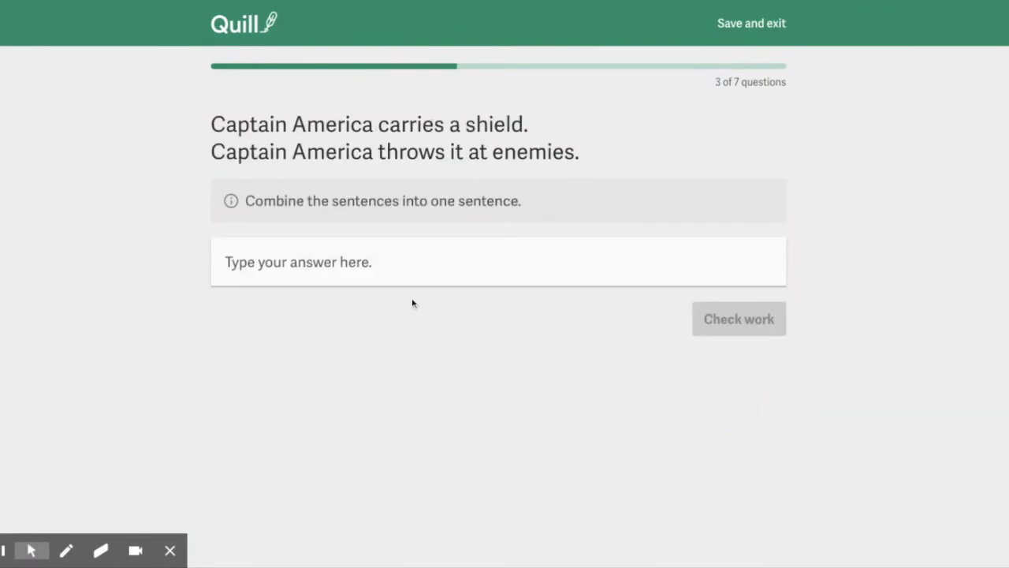
pyautogui.click(409, 273)
pyautogui.write('C')
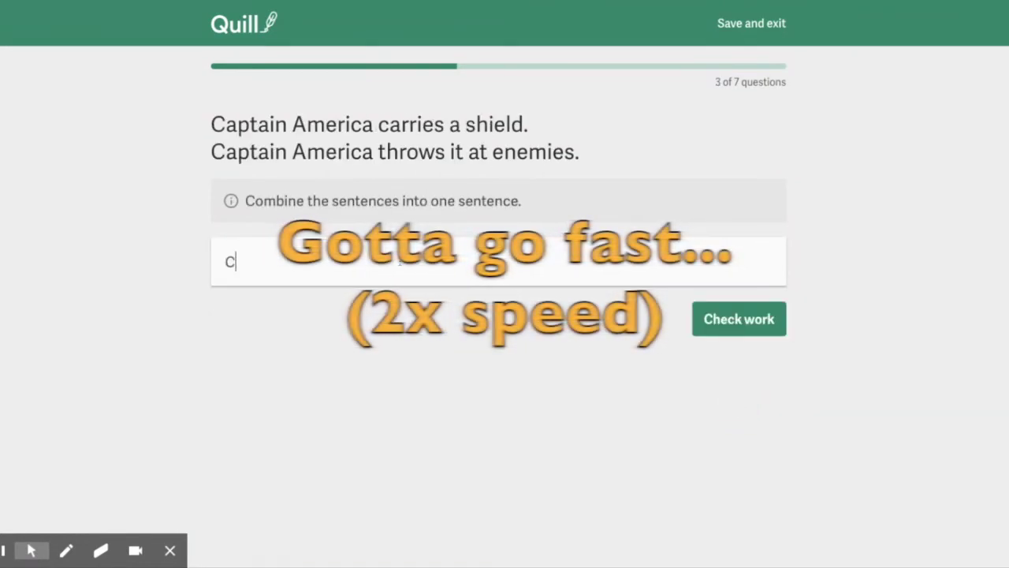